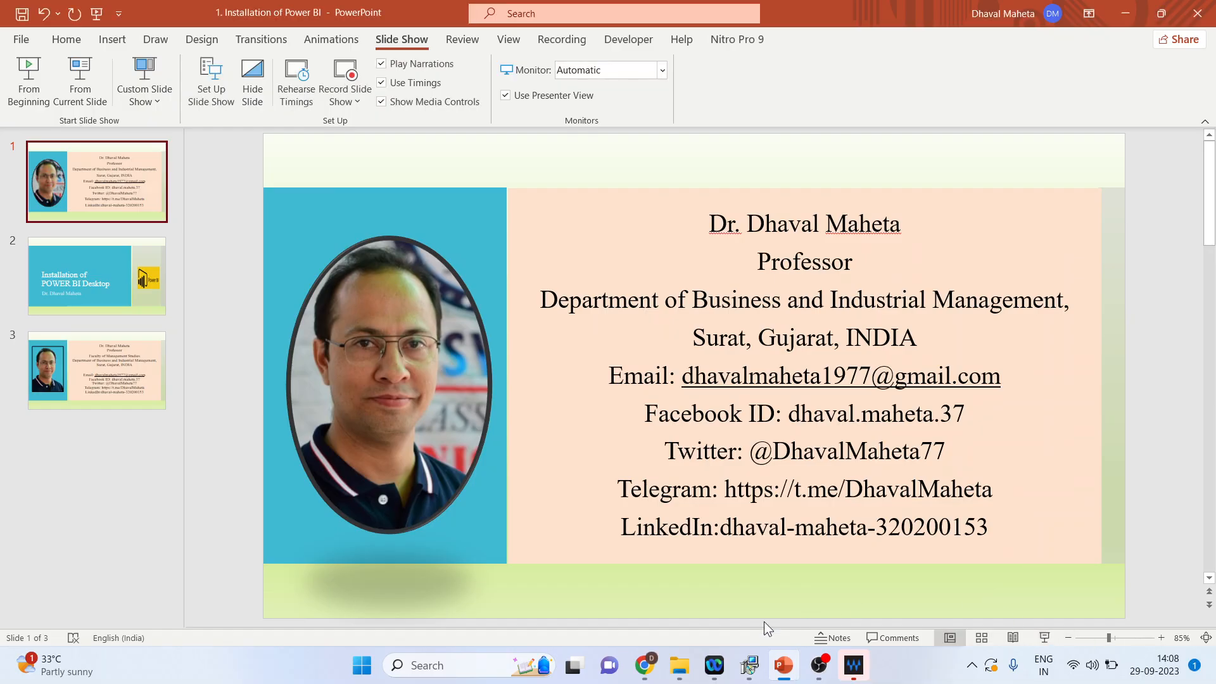
# Reach Microsoft's Power BI Desktop download page and bring up the installer file chooser.
pyautogui.click(646, 666)
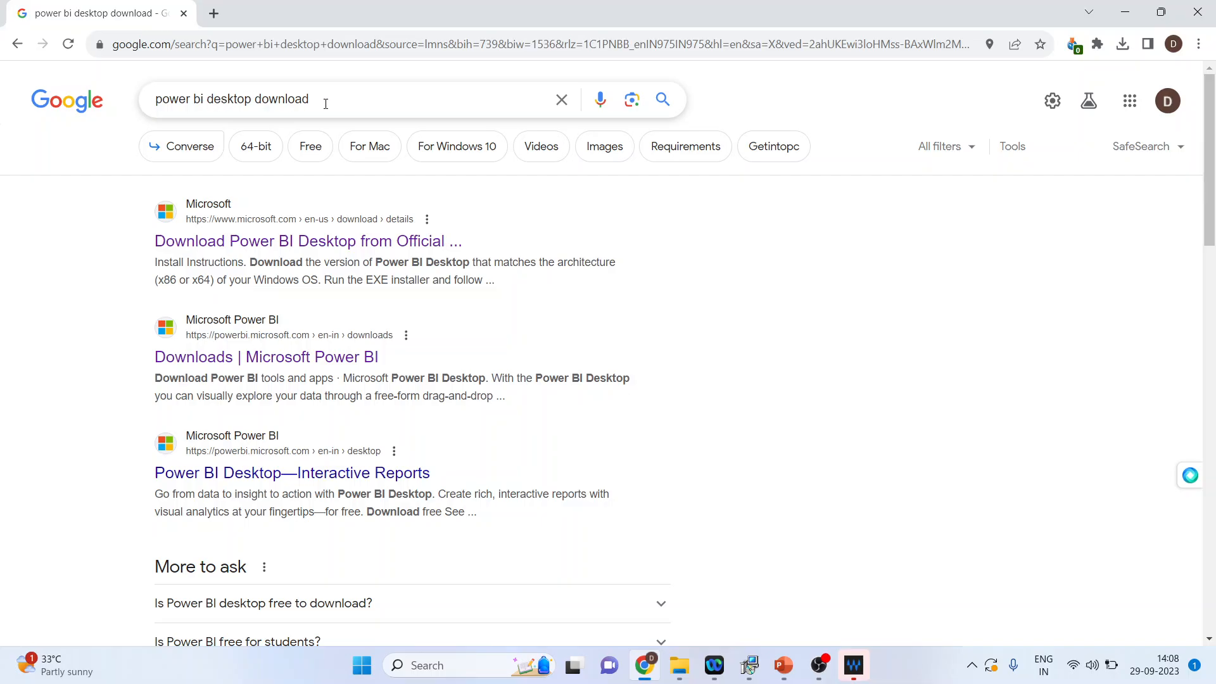
pyautogui.click(283, 242)
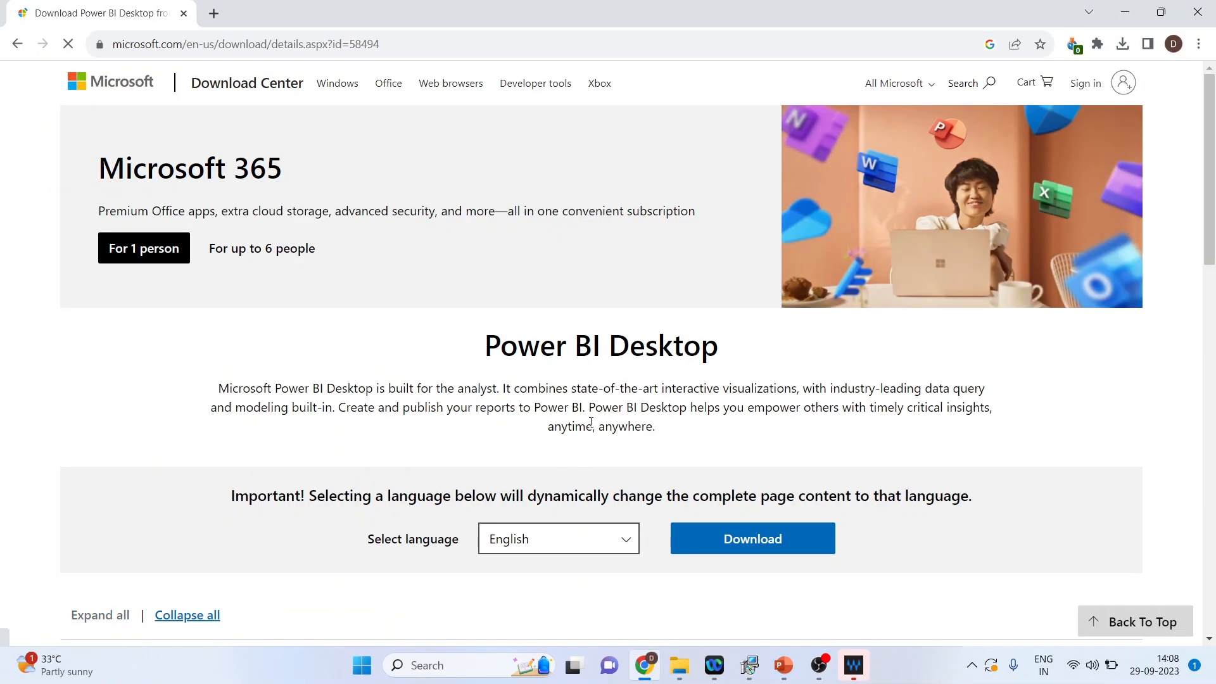
pyautogui.scroll(-1, 626, 455)
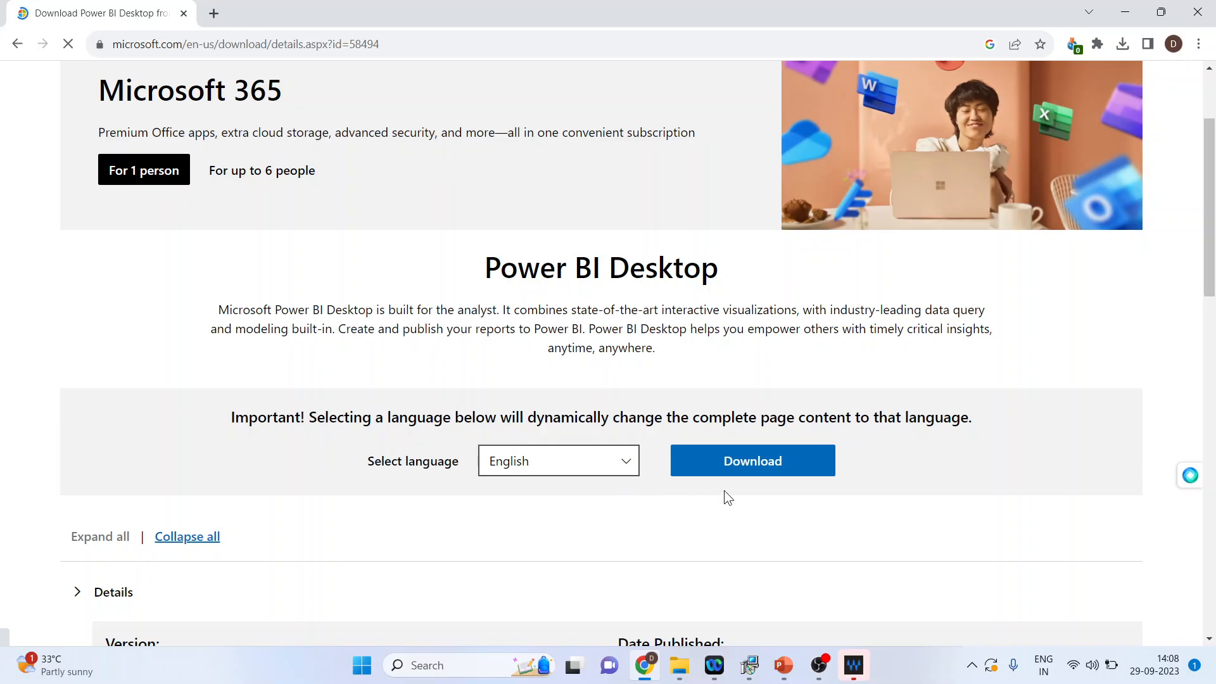
pyautogui.scroll(-1, 742, 495)
pyautogui.scroll(-2, 749, 459)
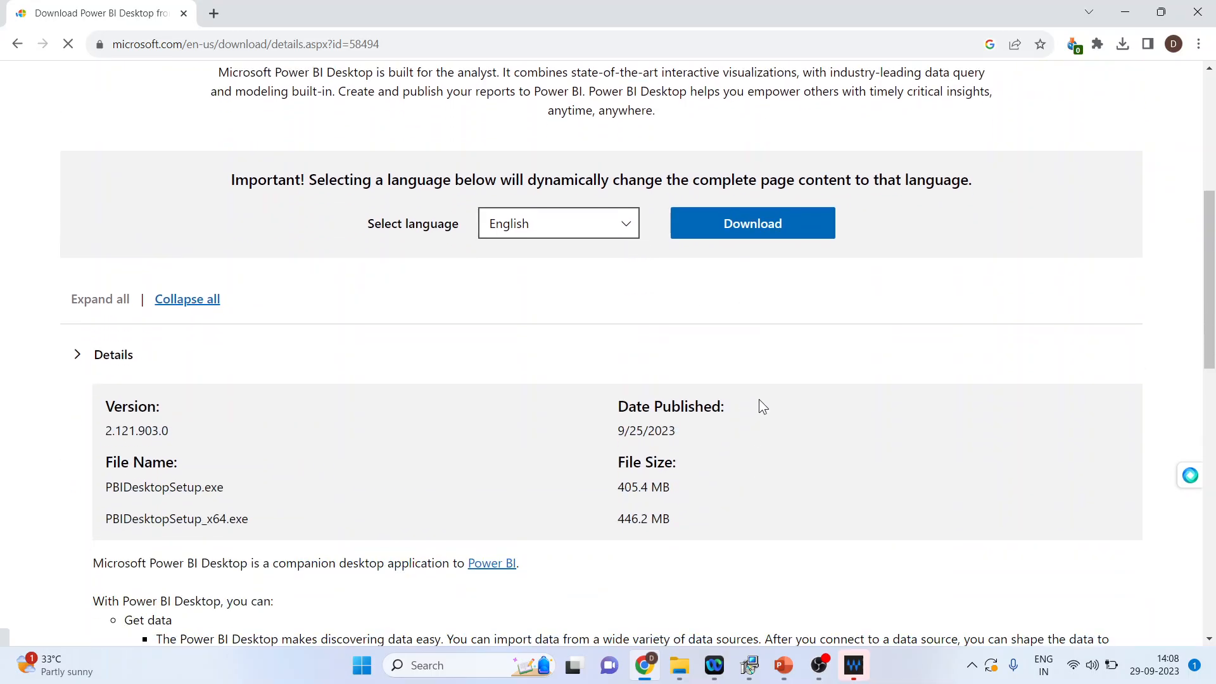
pyautogui.click(753, 224)
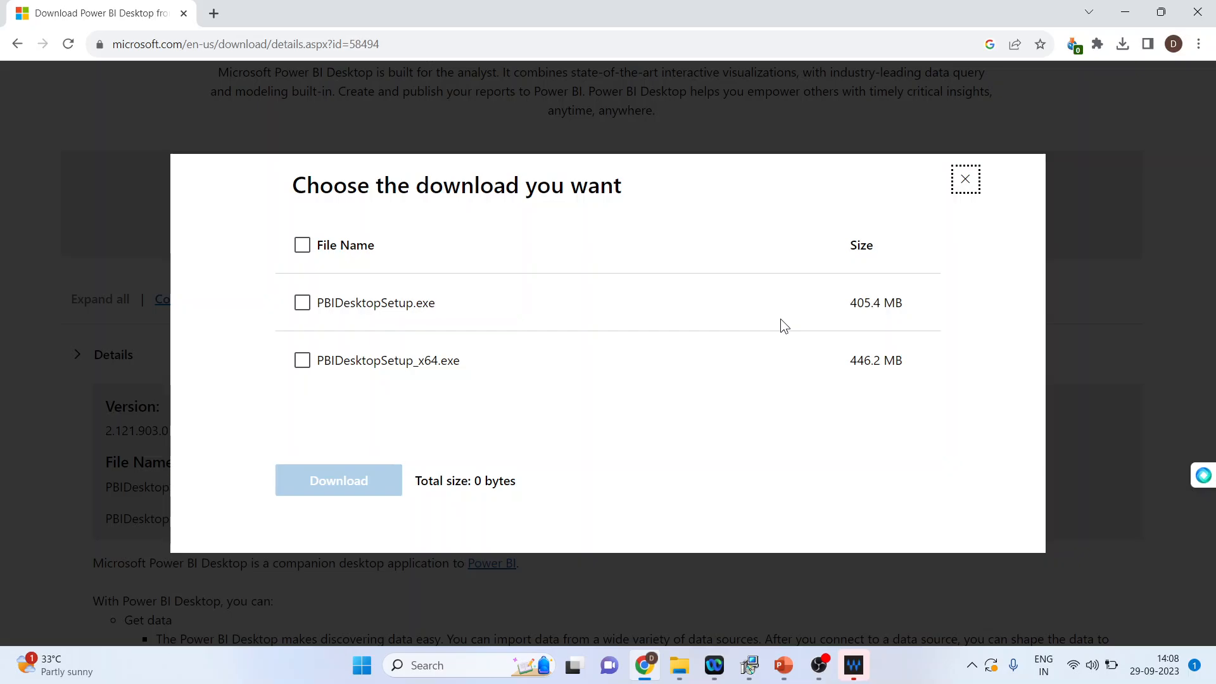
# Choose PBIDesktopSetup_x64.exe and start its download.
pyautogui.click(302, 361)
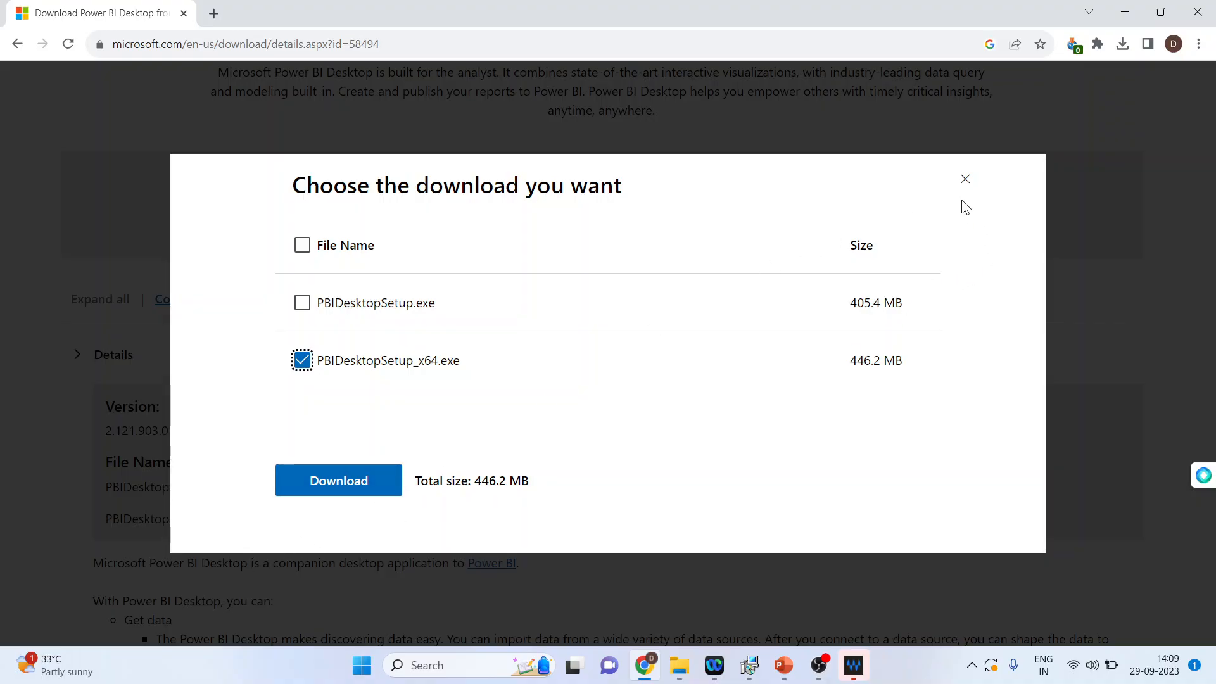
pyautogui.click(965, 180)
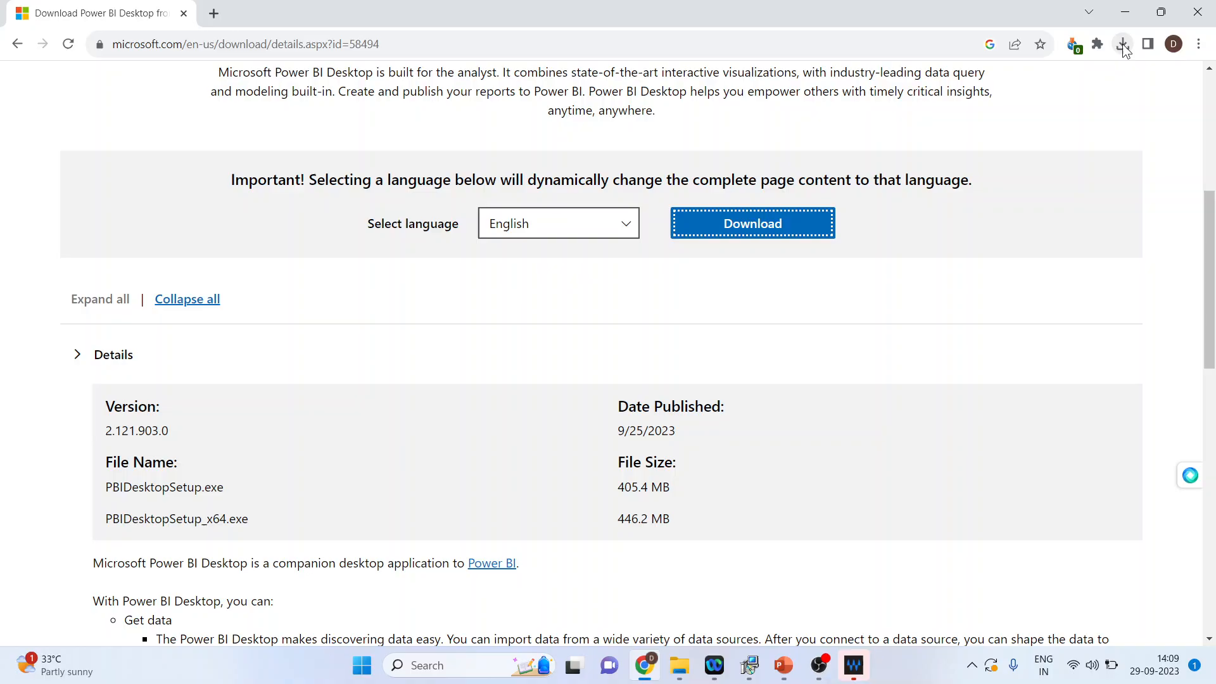
# Run the downloaded PBIDesktopSetup_x64.exe from Chrome's downloads, allowing the security warning.
pyautogui.click(1123, 44)
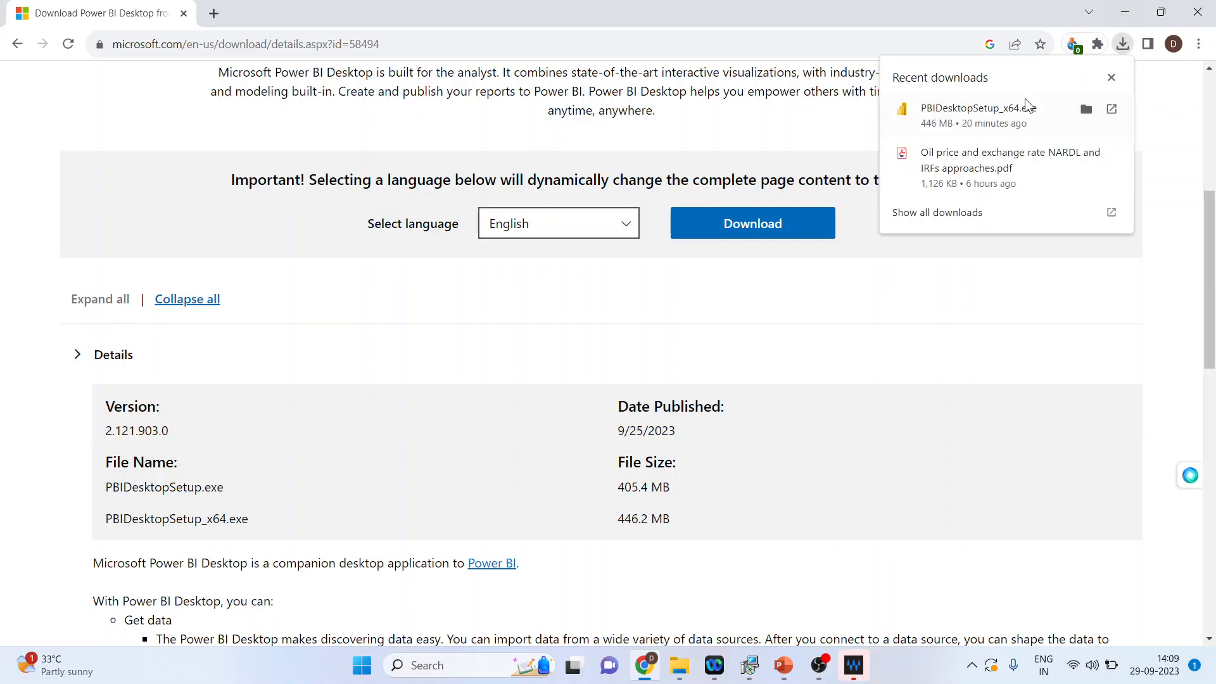
pyautogui.click(1009, 127)
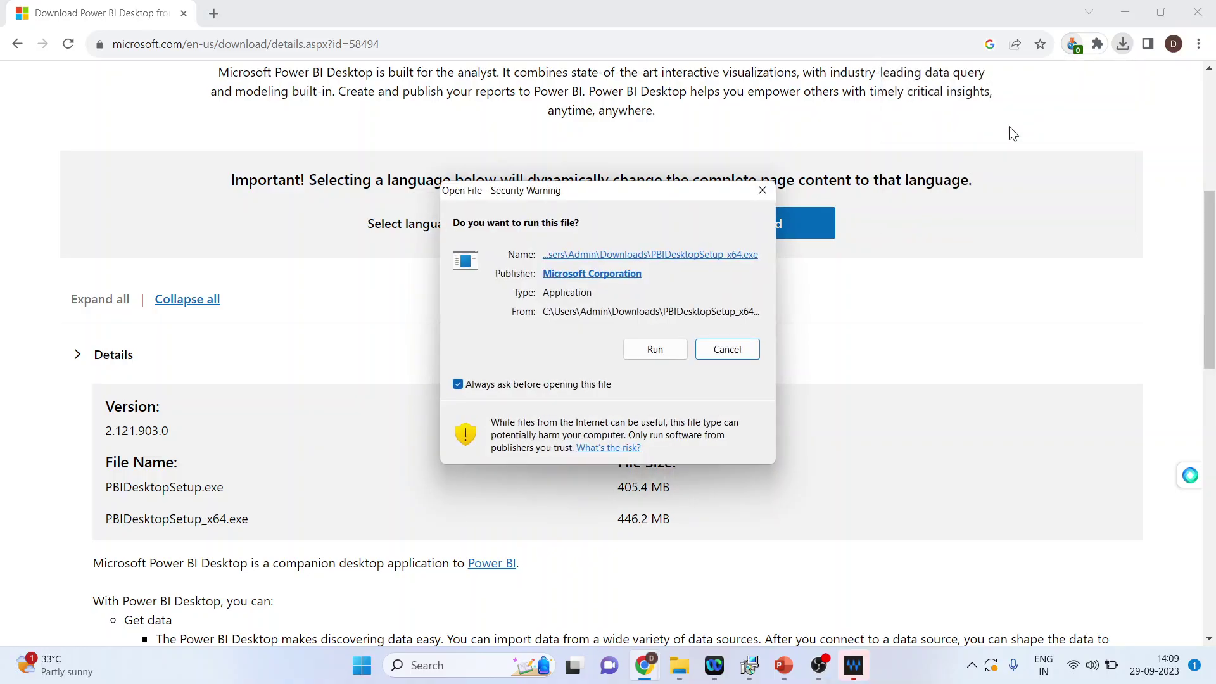
pyautogui.click(727, 350)
# Minimise the browser, presentation, file browser and recorder to reveal the setup wizard.
pyautogui.click(1127, 14)
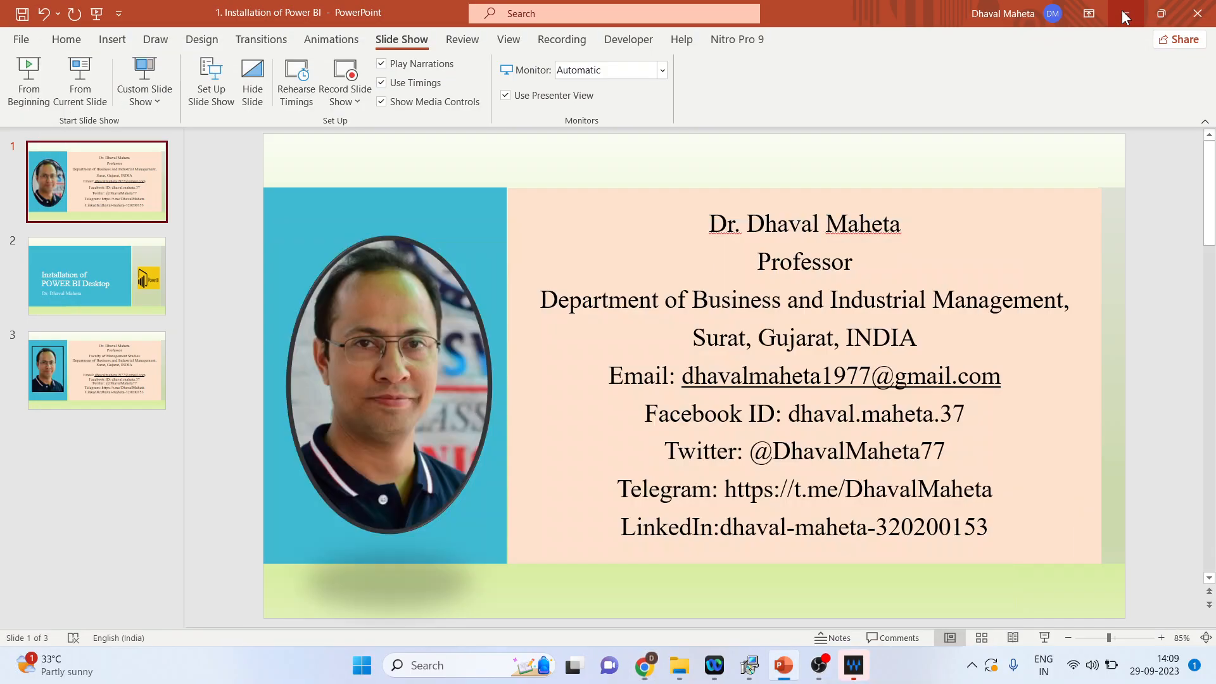
pyautogui.click(1122, 11)
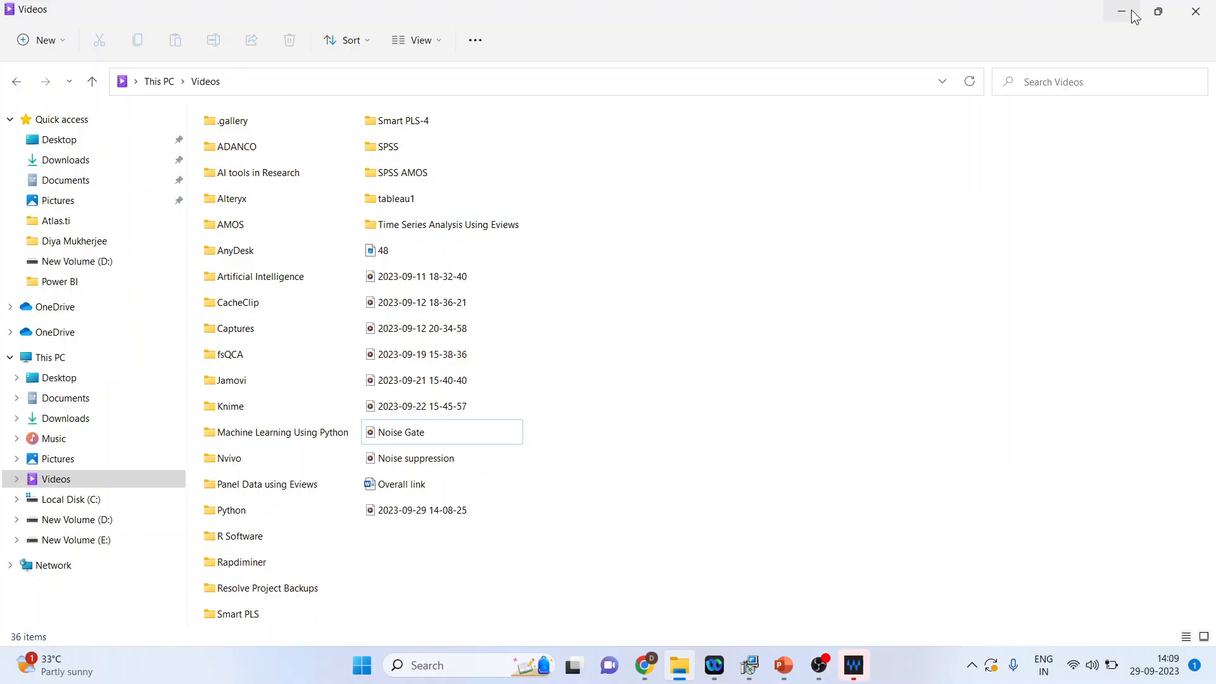
pyautogui.click(1124, 16)
pyautogui.click(1122, 13)
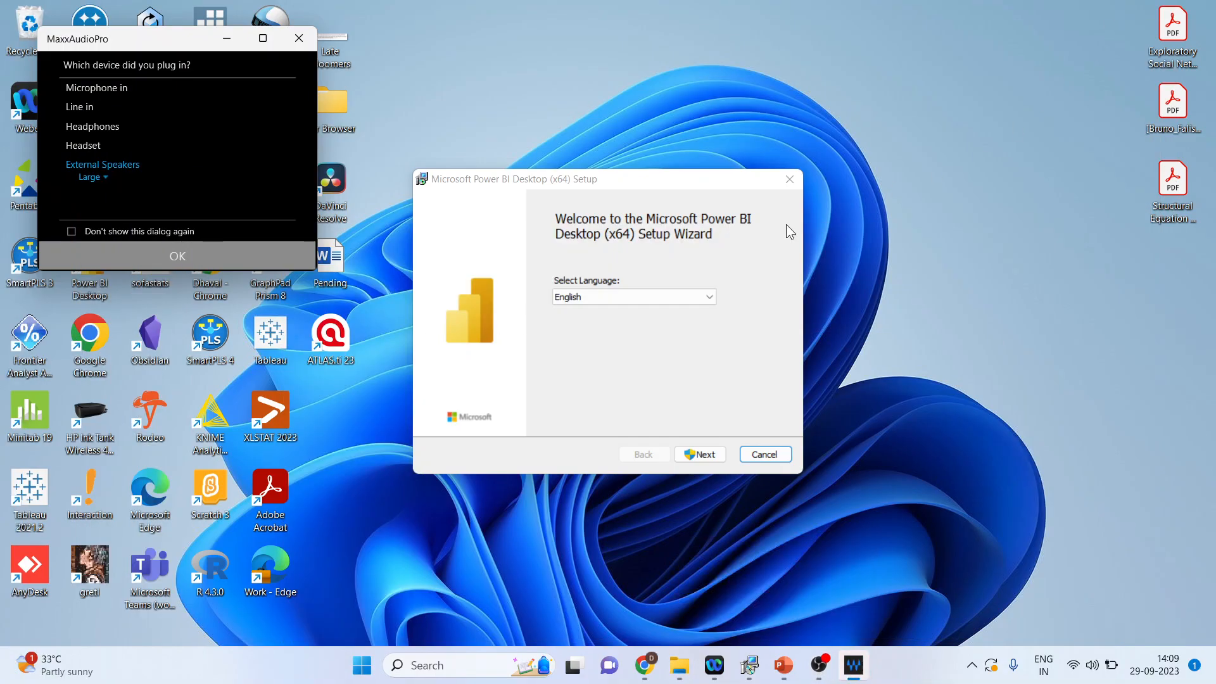
# Proceed in English, dismiss the MaxxAudioPro prompt, and accept the license terms.
pyautogui.click(704, 454)
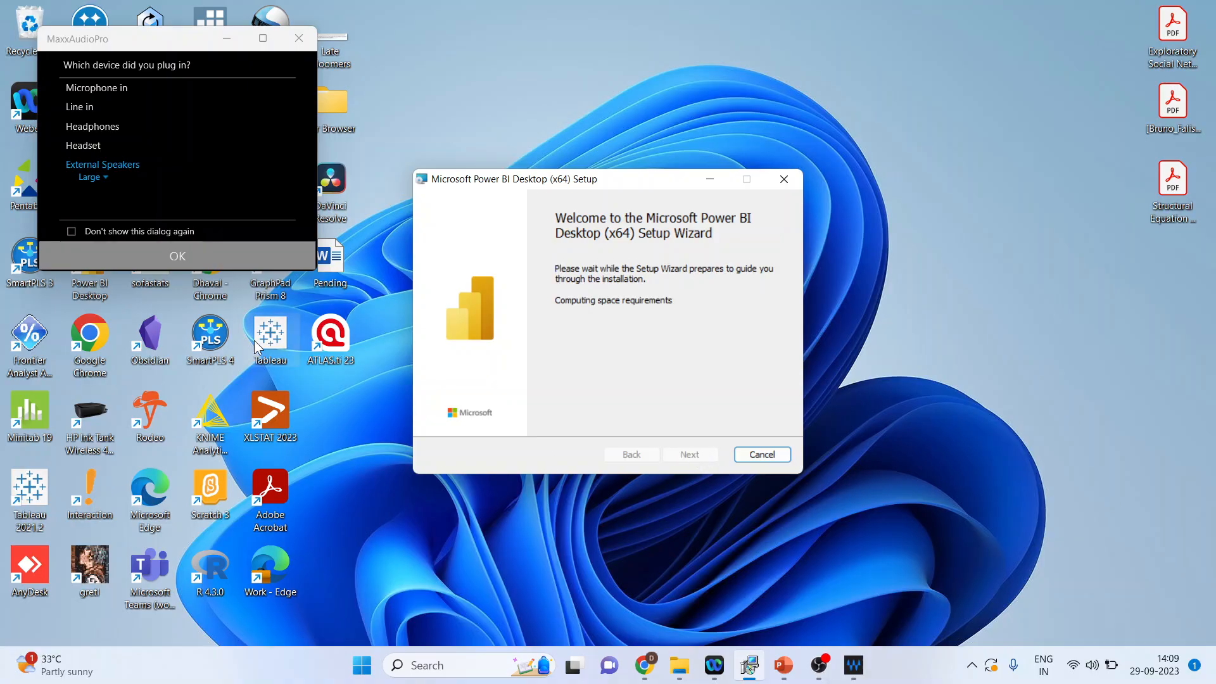
pyautogui.click(200, 260)
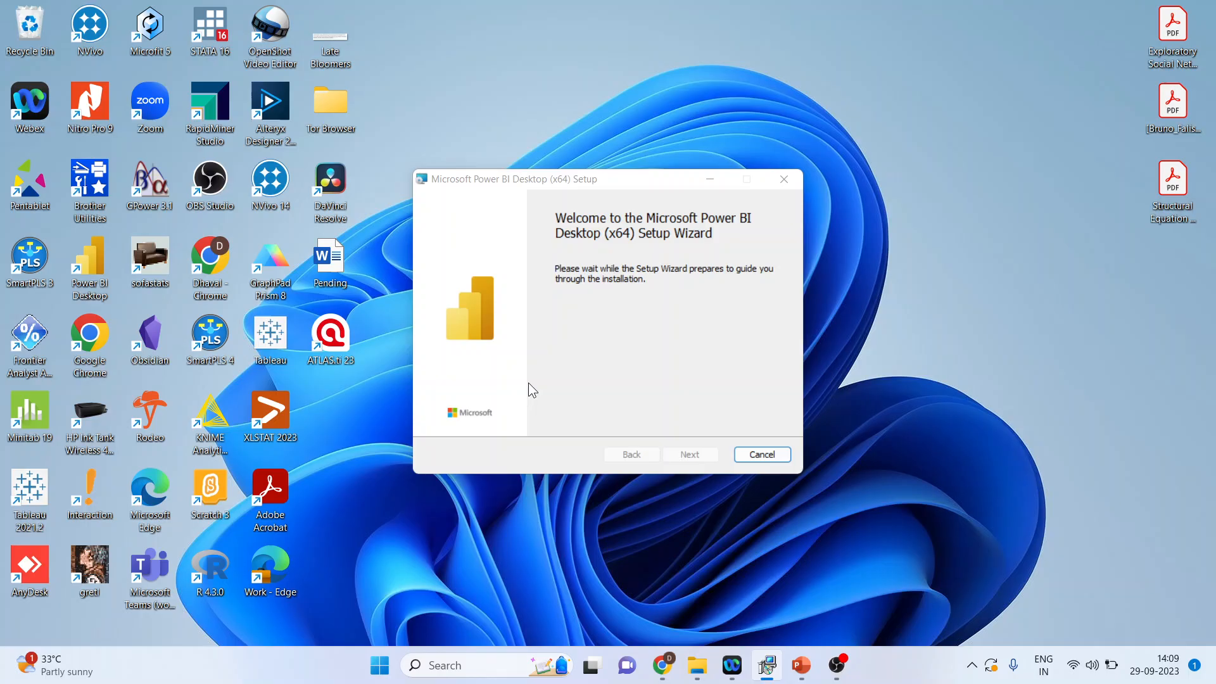
pyautogui.click(694, 456)
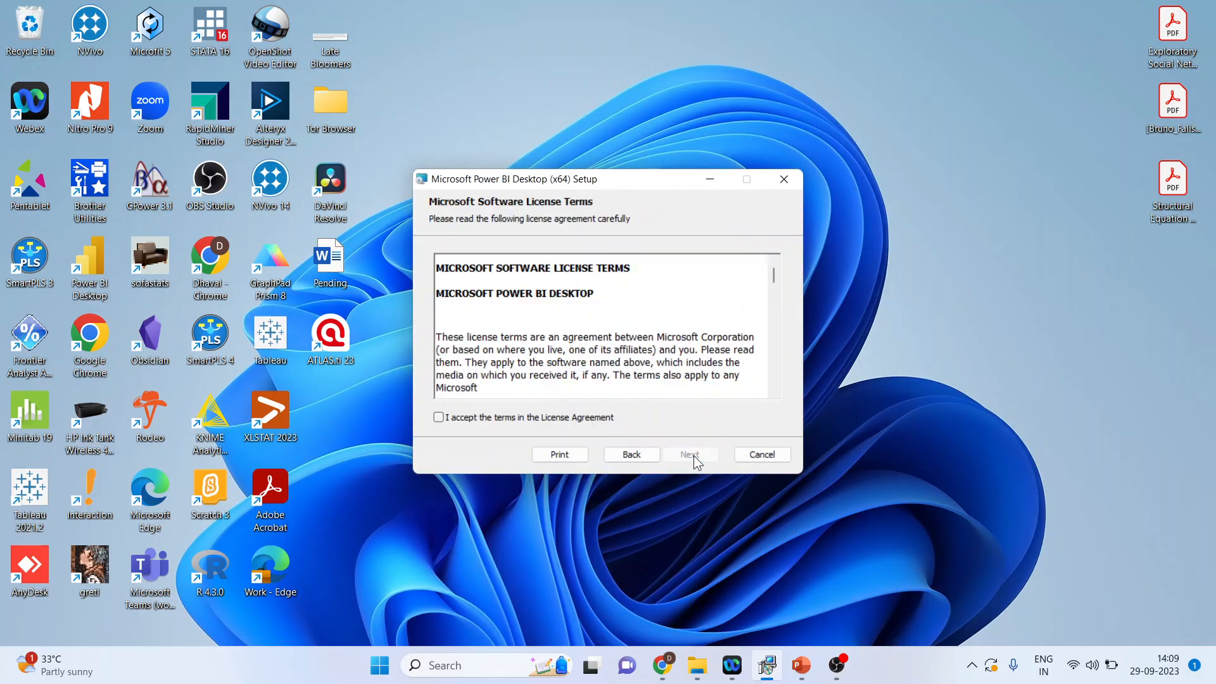
pyautogui.click(439, 418)
pyautogui.click(688, 454)
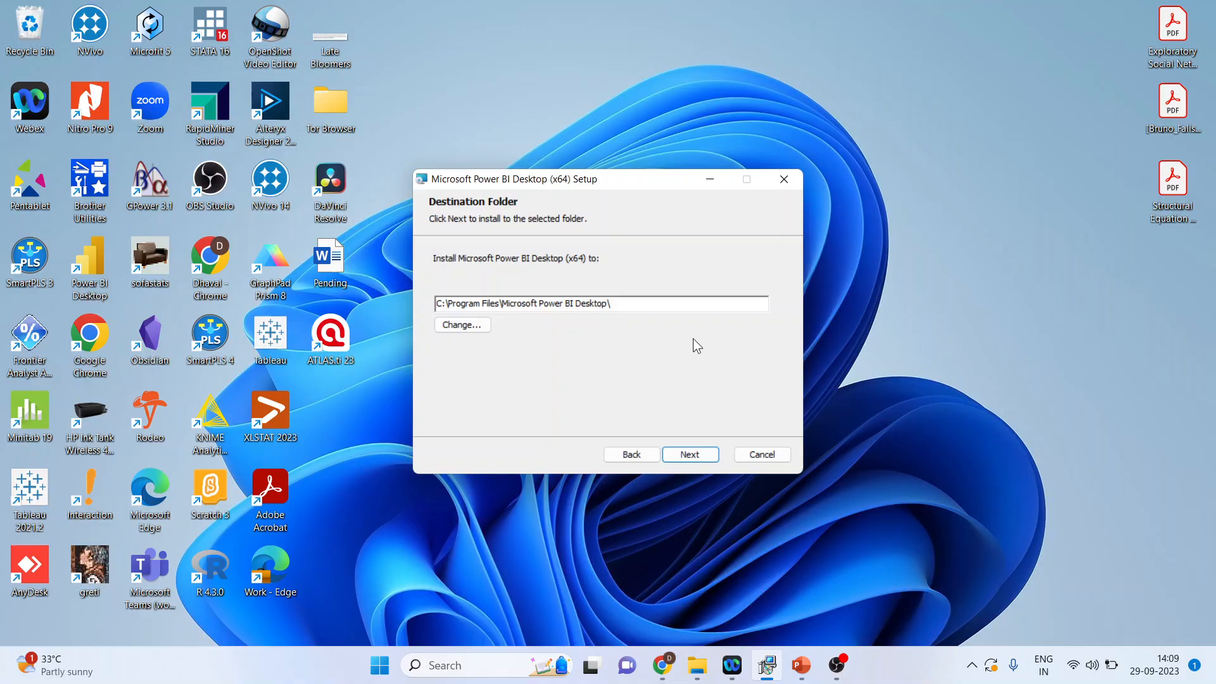
# Keep the default Program Files folder and install Power BI Desktop until the progress finishes.
pyautogui.click(696, 454)
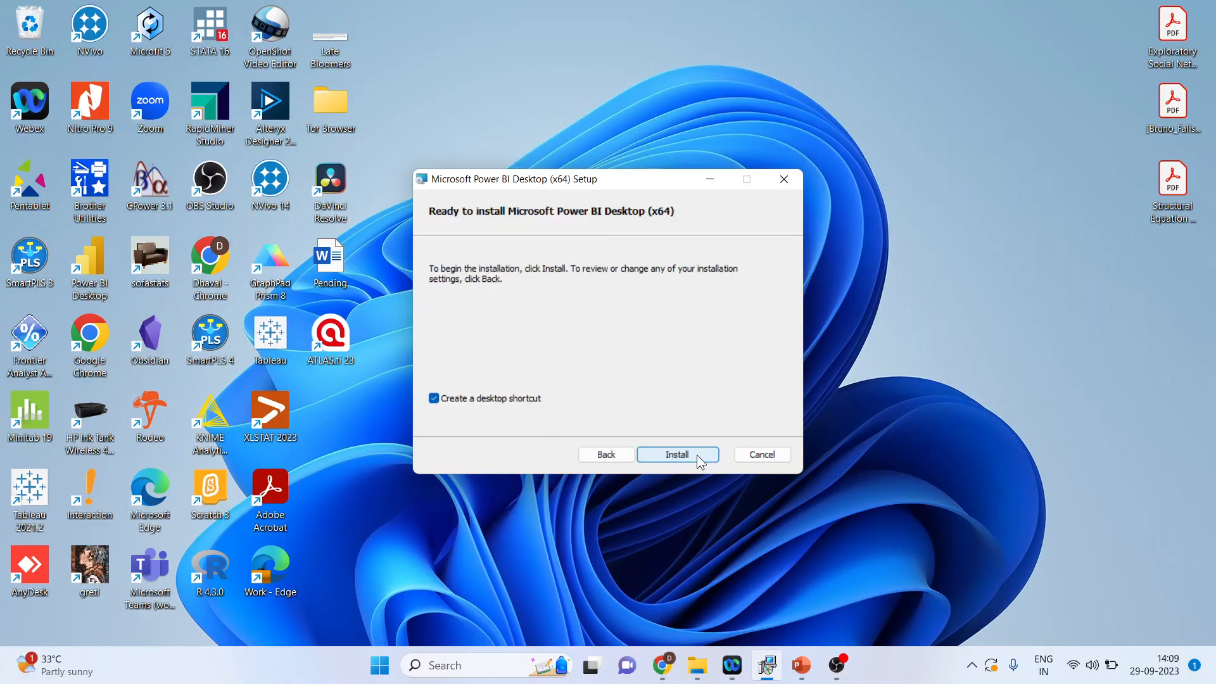
pyautogui.click(697, 455)
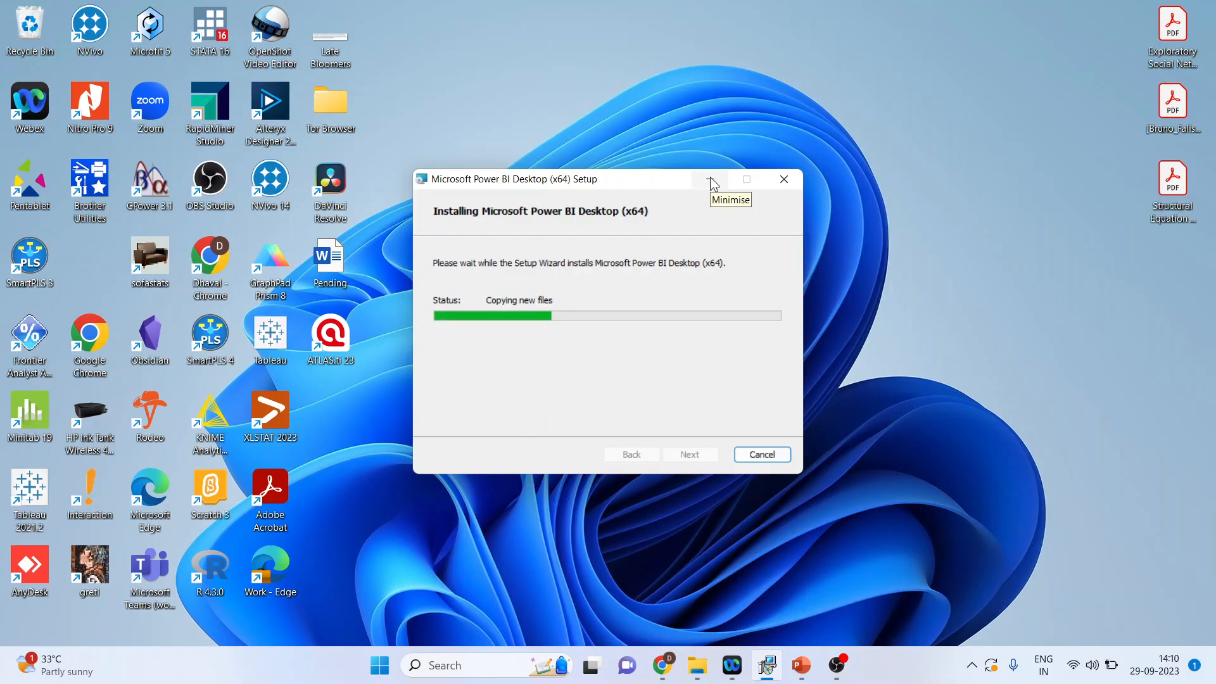
pyautogui.moveTo(836, 665)
pyautogui.click(837, 615)
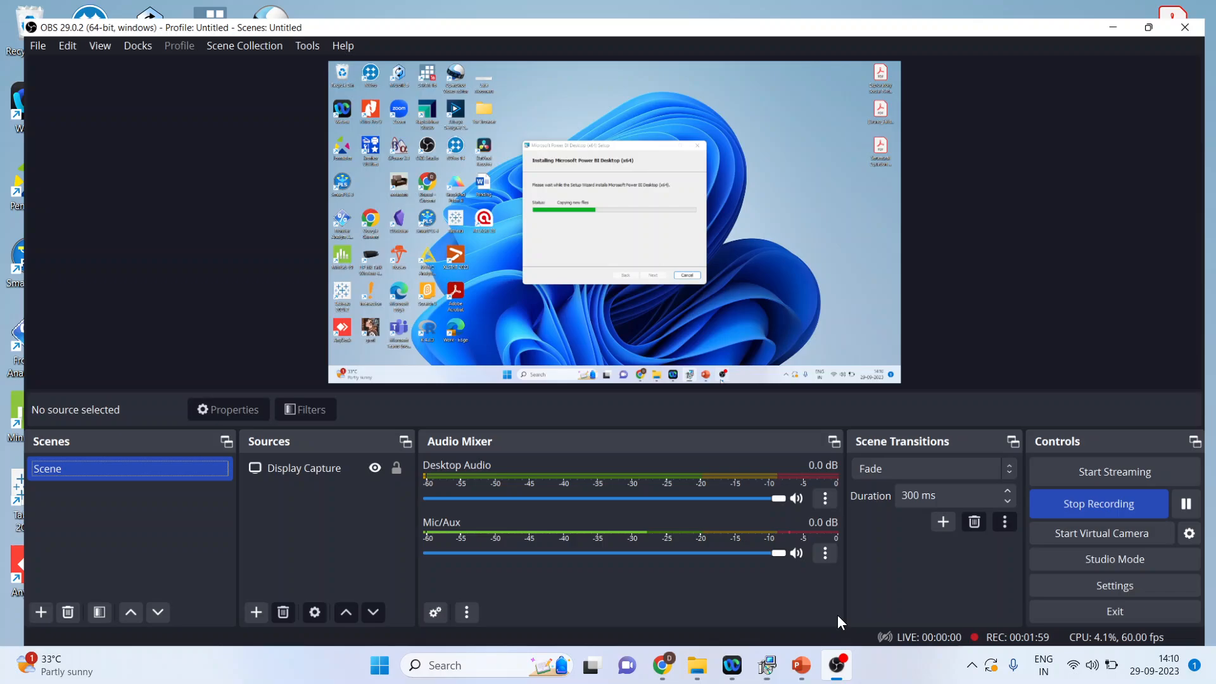
pyautogui.click(837, 675)
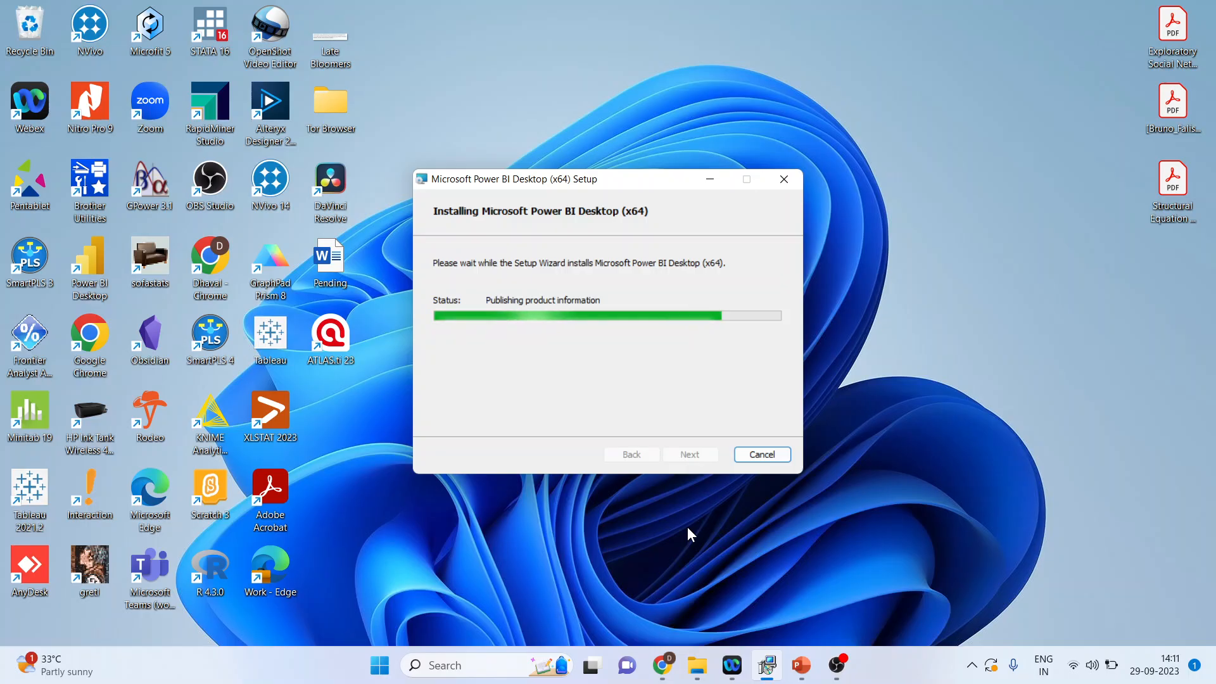
pyautogui.click(837, 665)
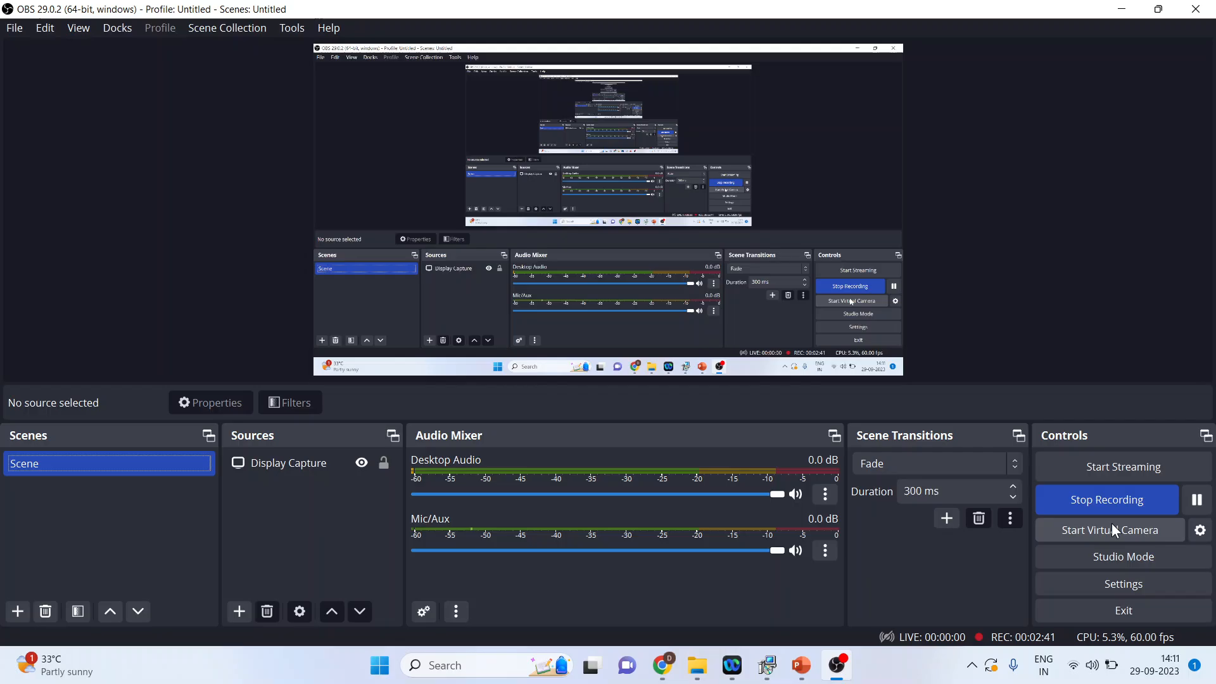
pyautogui.click(1121, 9)
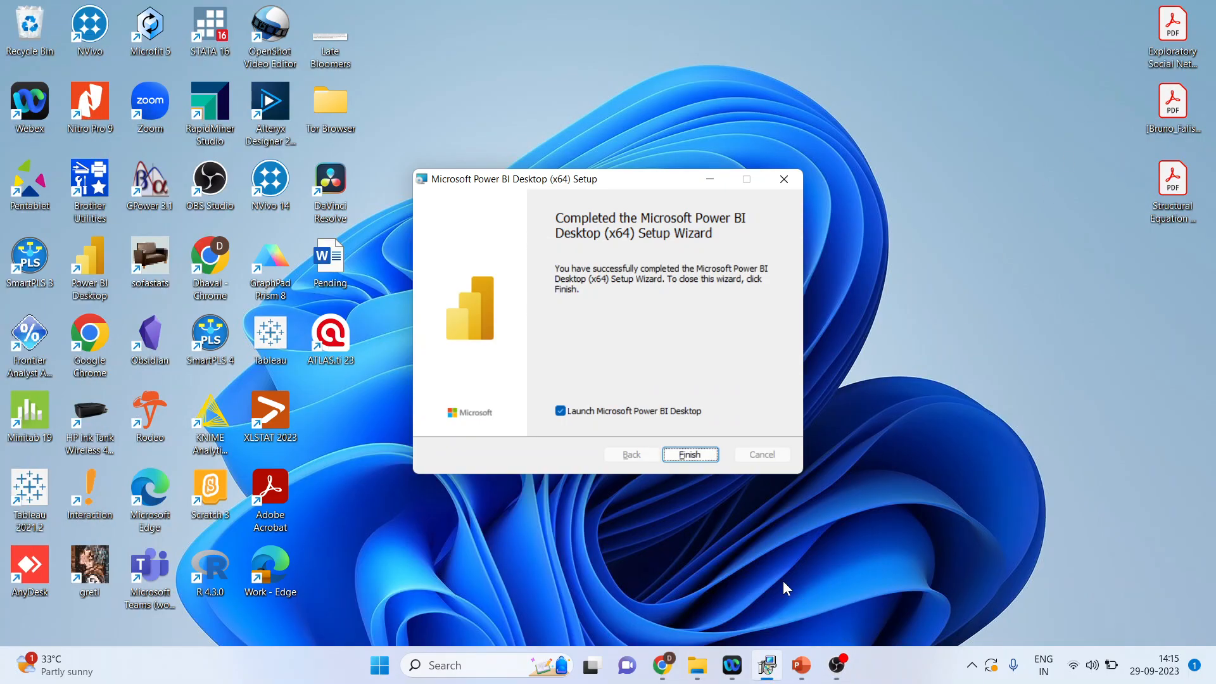
# Finish the wizard launching Power BI Desktop to its start screen, then return to PowerPoint.
pyautogui.click(698, 456)
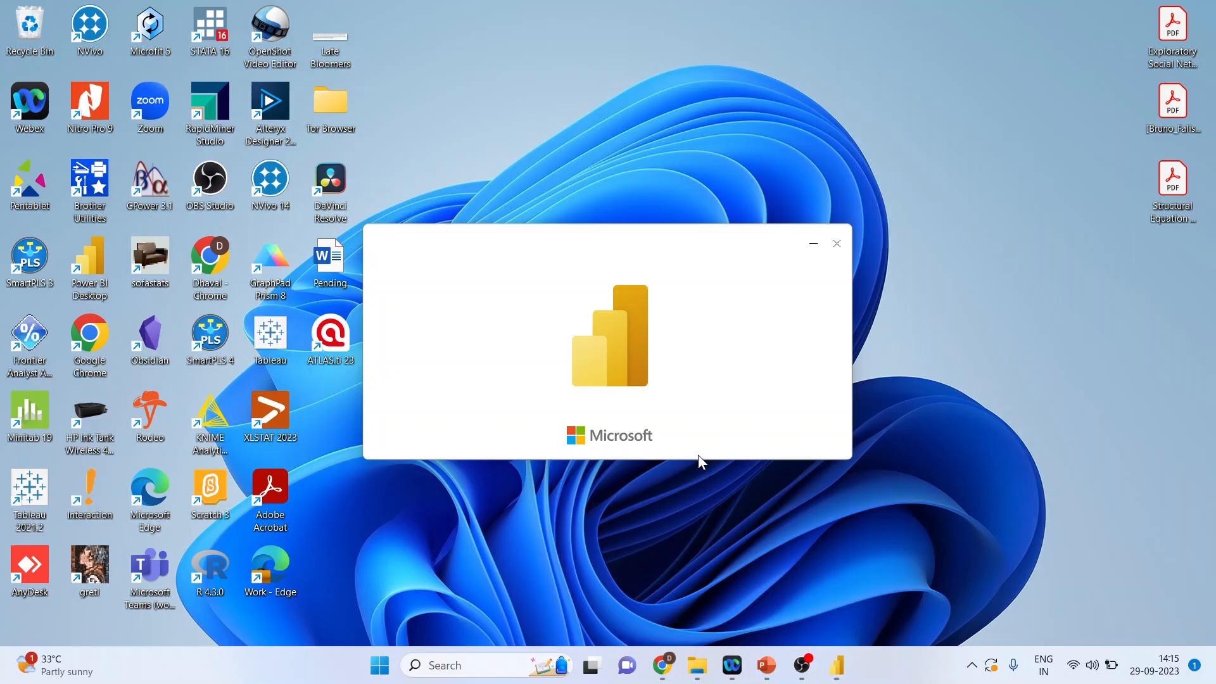
pyautogui.moveTo(837, 666)
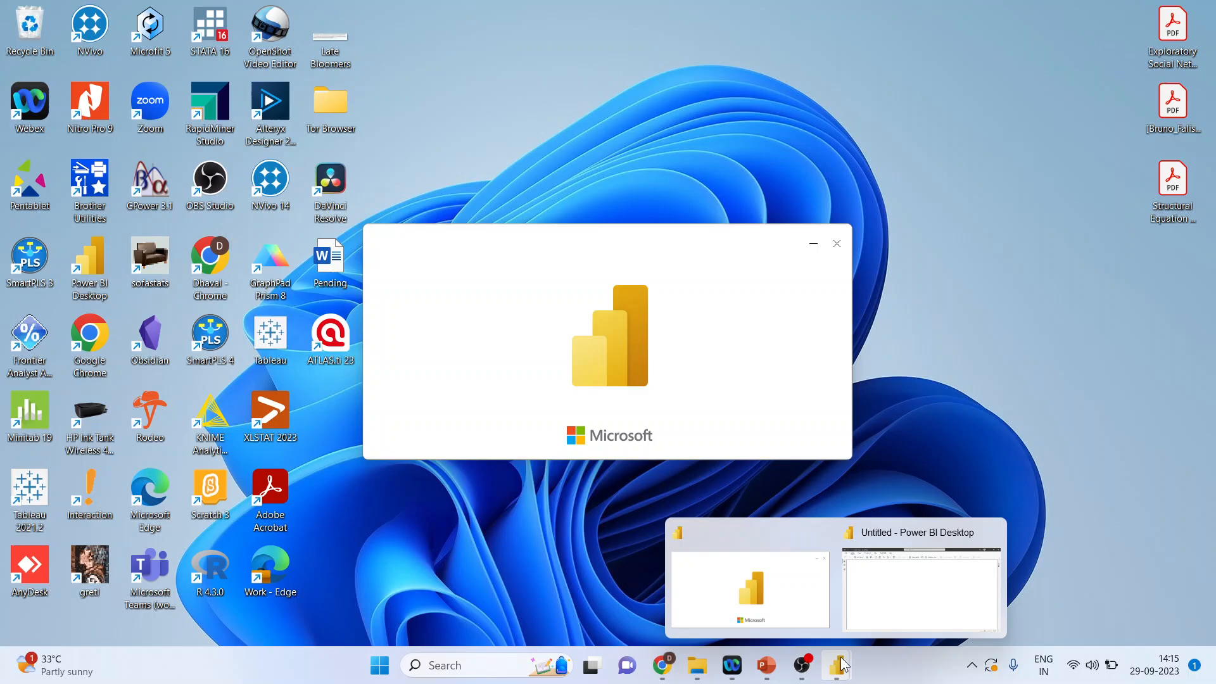
pyautogui.click(921, 584)
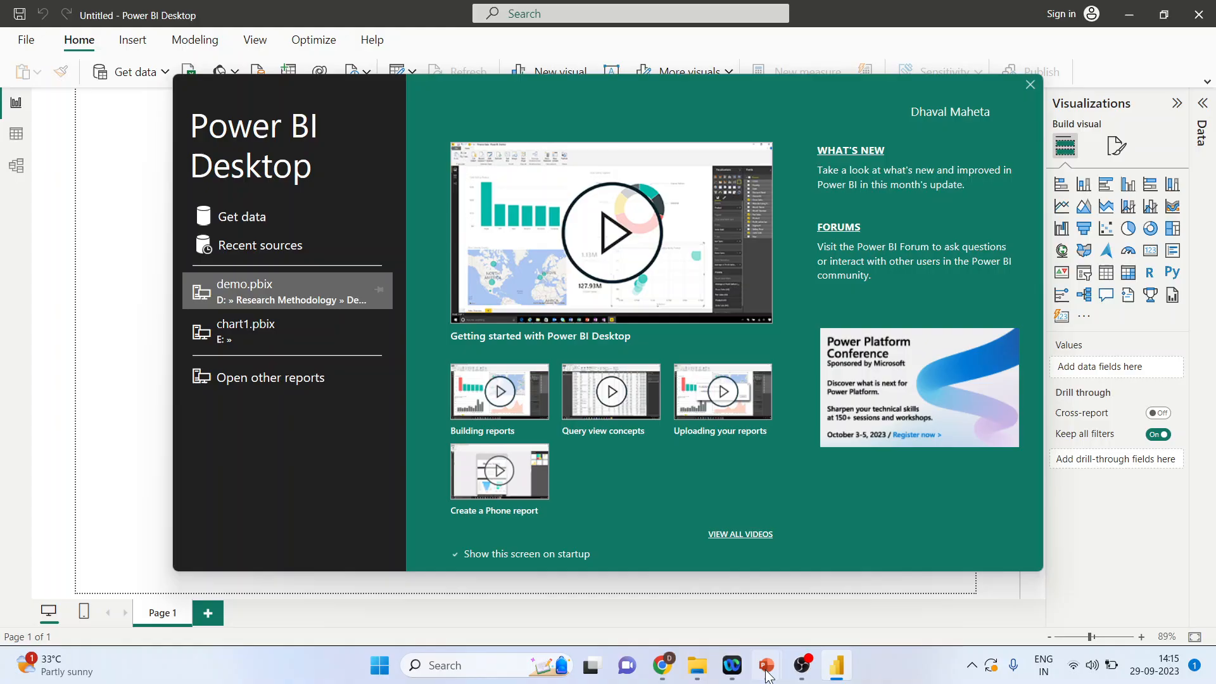
pyautogui.click(741, 614)
# Start the slide show from the contact-details slide.
pyautogui.click(136, 365)
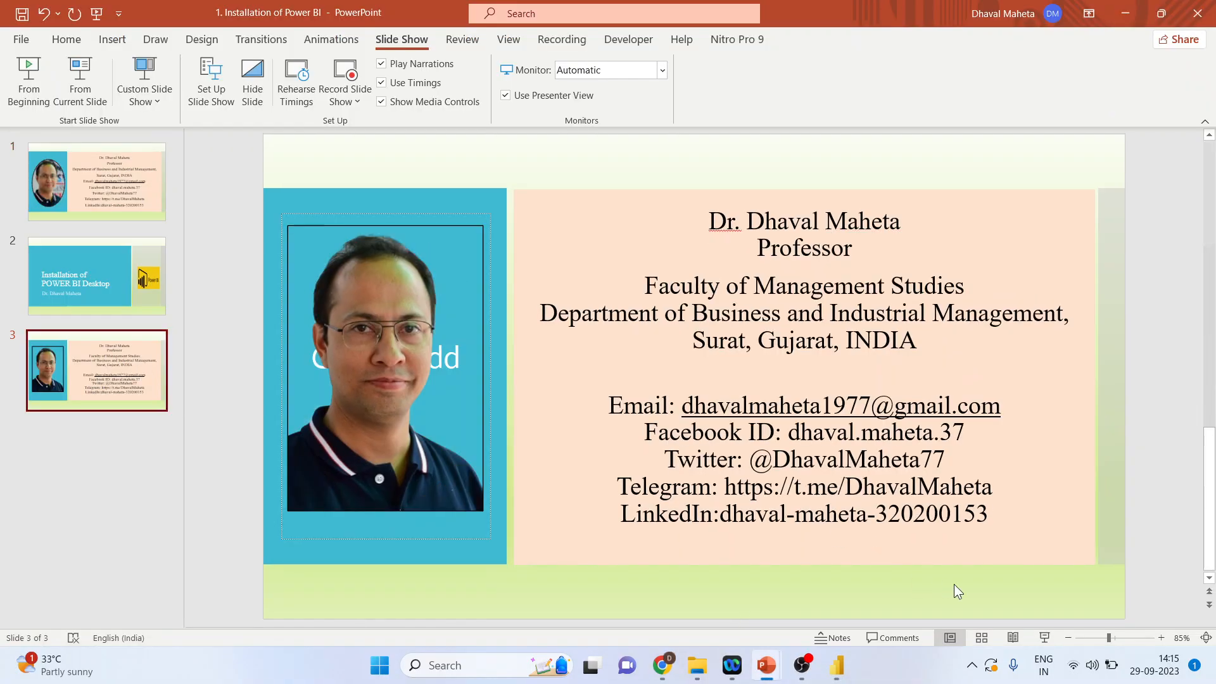